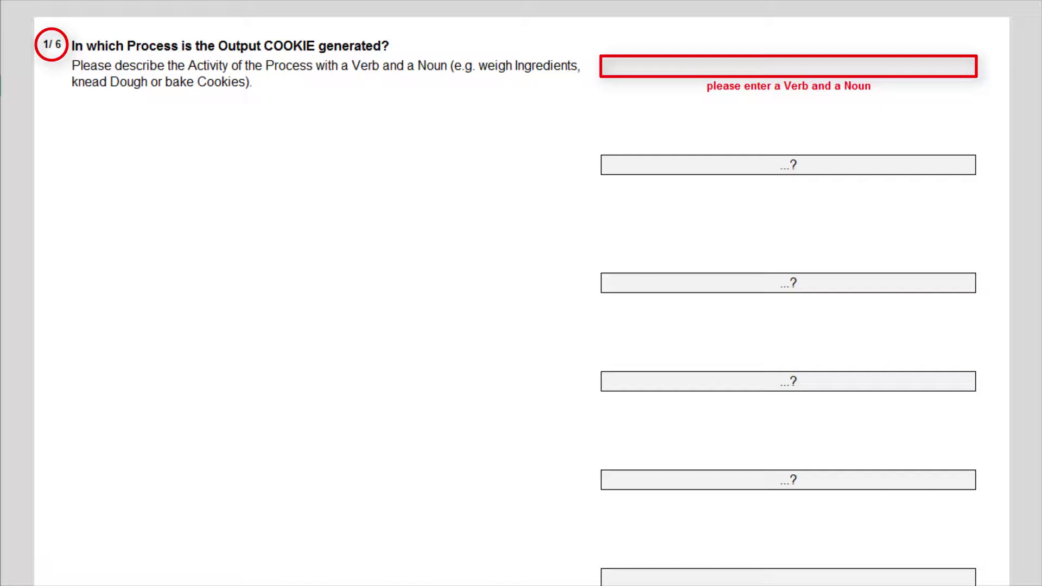
Answer question 1/6 by entering "bake cookies" as the process that generates the output COOKIE.
left_click(910, 72)
type("bake co")
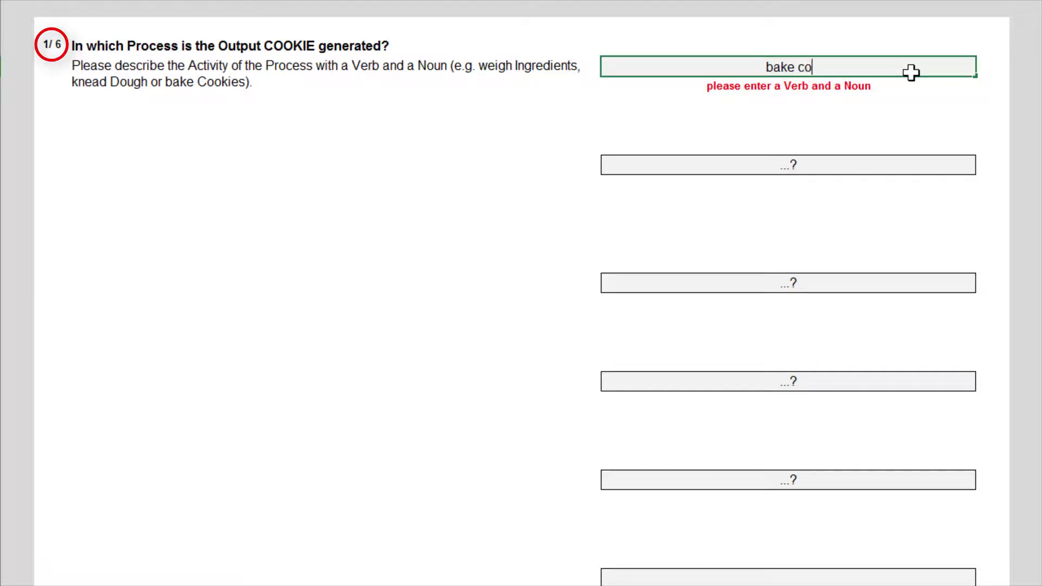
type("okies")
key("Return")
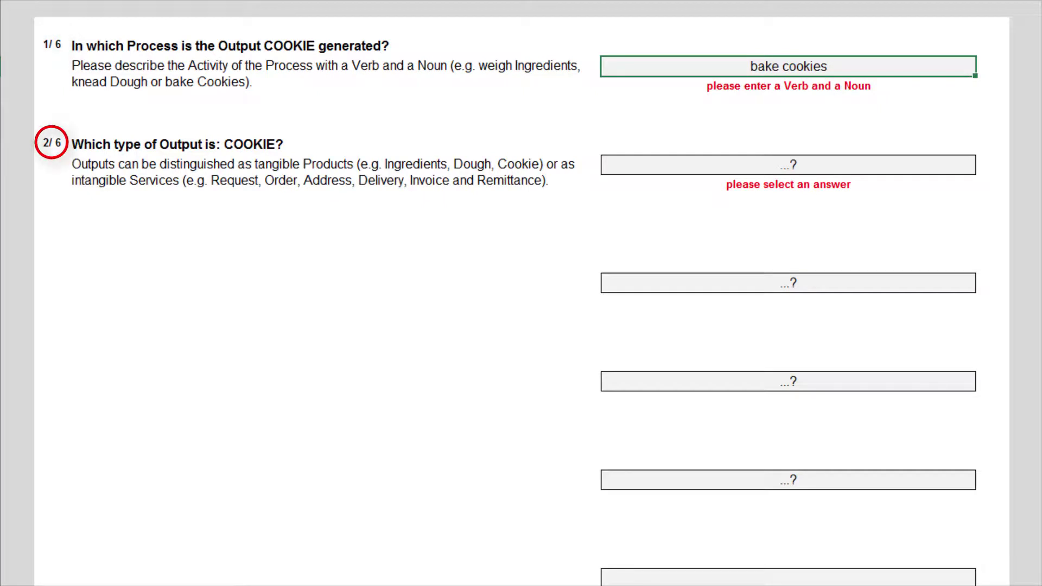
Answer question 2/6 by setting the output type of COOKIE to tangible Product.
left_click(971, 165)
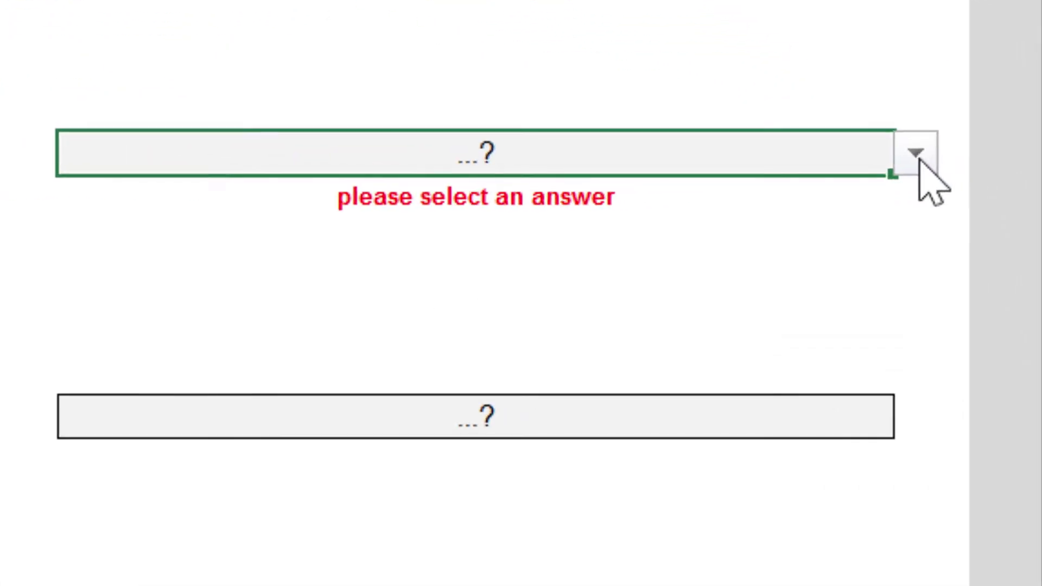
left_click(985, 165)
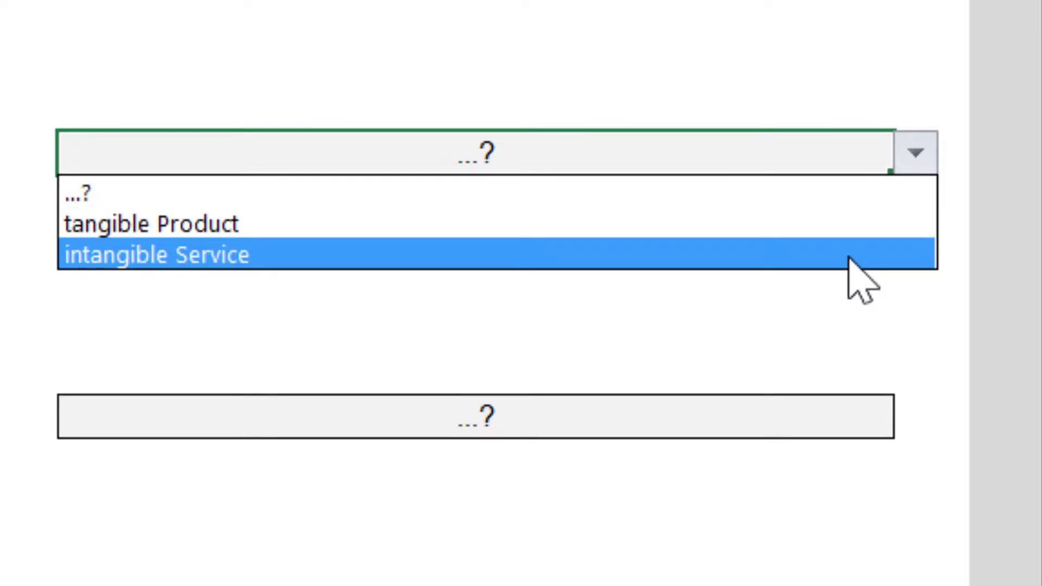
left_click(852, 222)
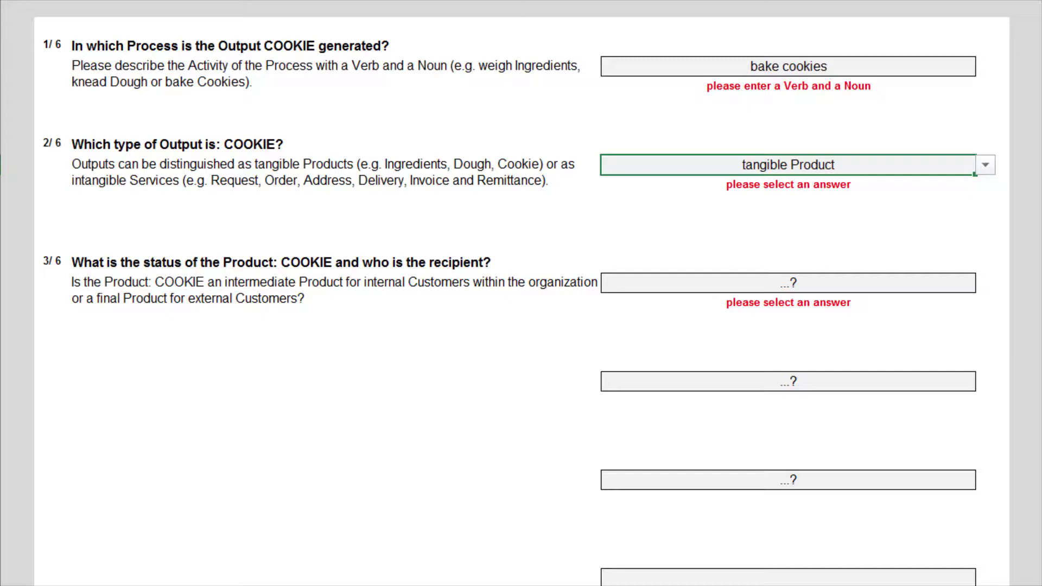
Answer question 3/6 by setting the status of COOKIE to final Output for external Customers.
key("Return")
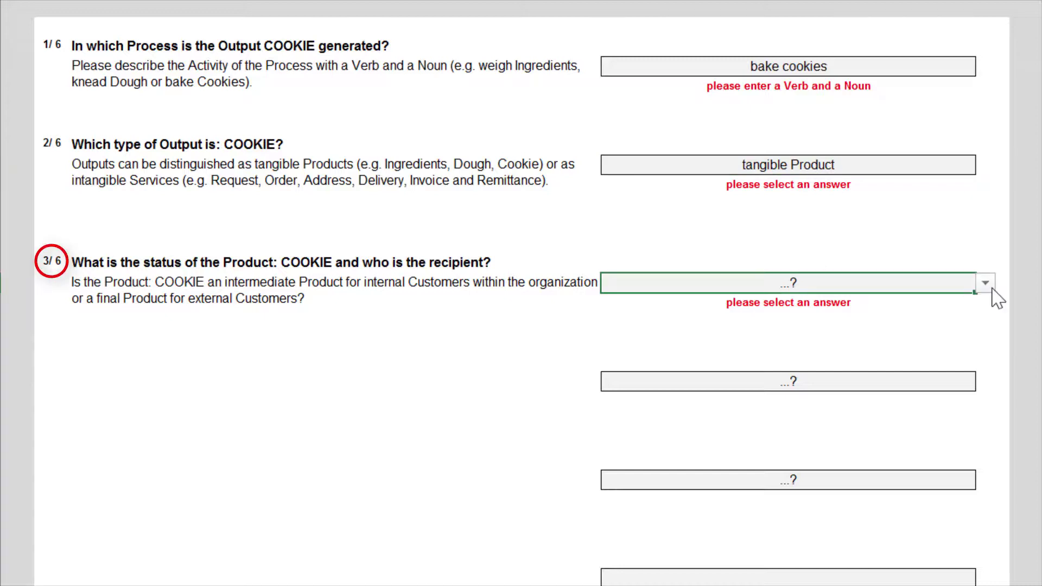
left_click(991, 287)
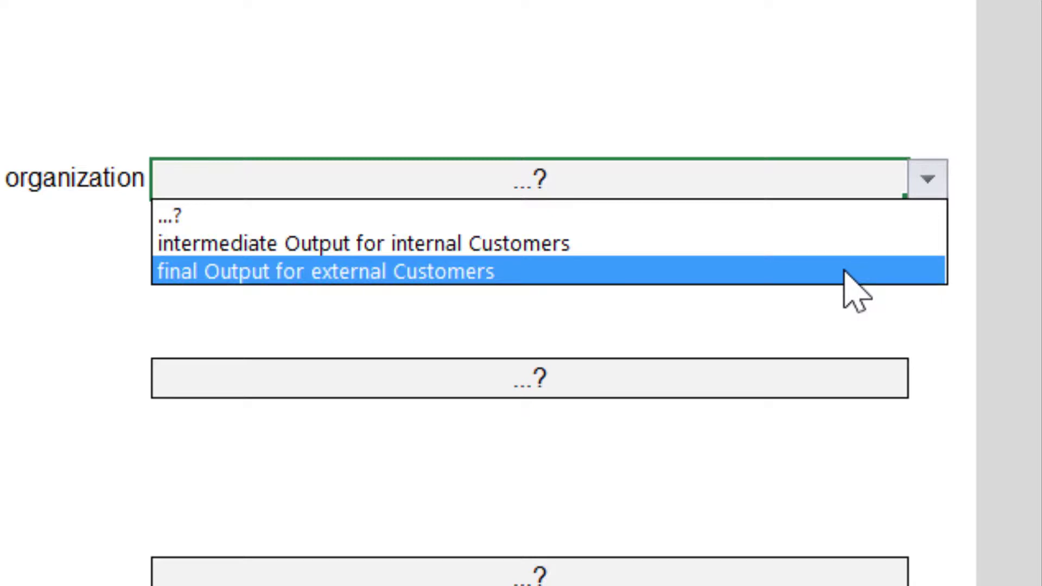
left_click(843, 270)
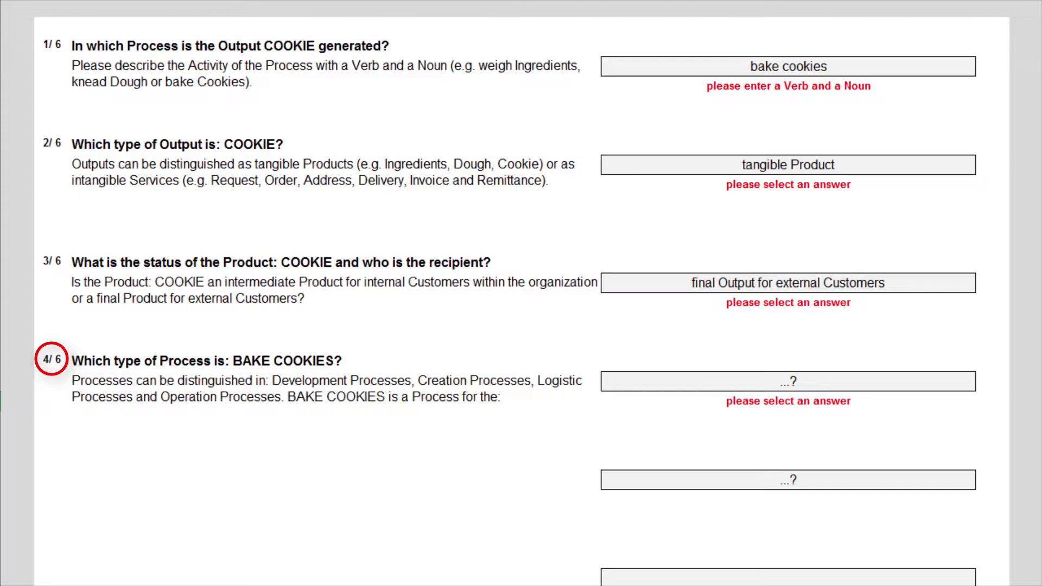
Set the BAKE COOKIES process type to repeated creation of similar Products/Services and open the answer choices for how often COOKIE is generated within a year.
left_click(922, 381)
left_click(984, 382)
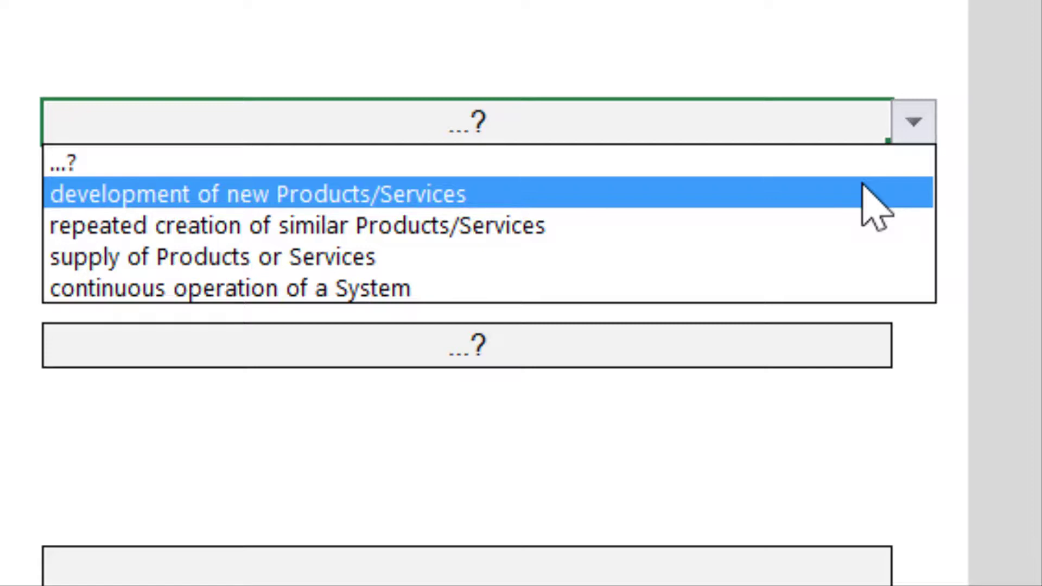
left_click(865, 225)
left_click(885, 347)
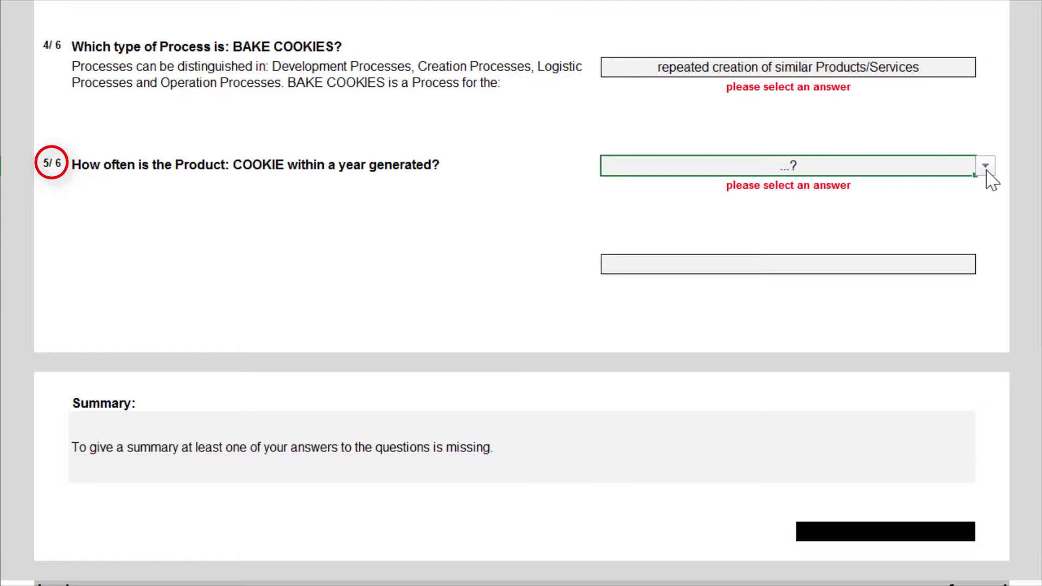
left_click(985, 166)
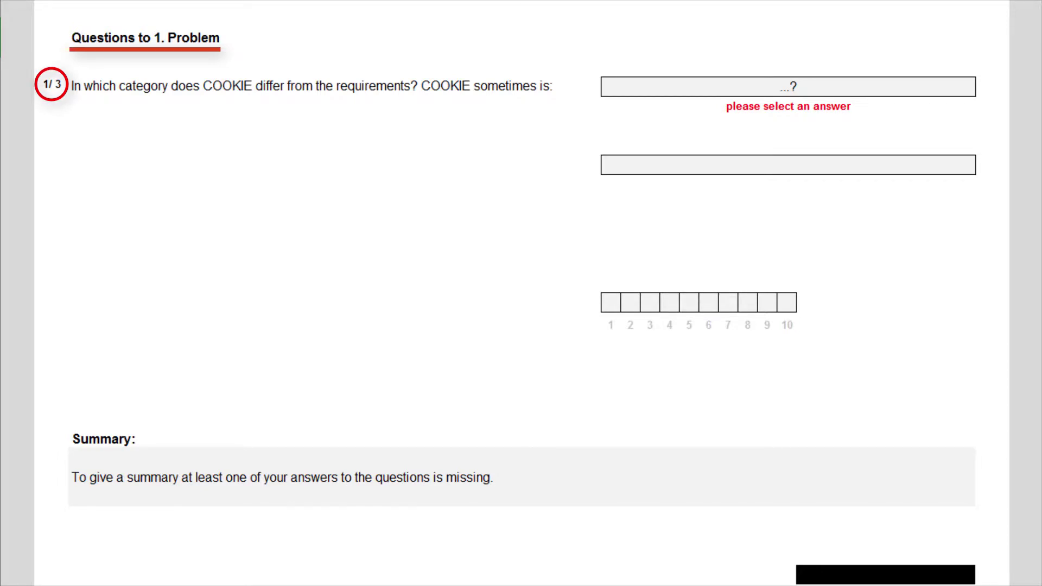
Set the first problem's category to "wrong, defect, bad or faulty" and describe the deviation as "taste bad".
left_click(985, 88)
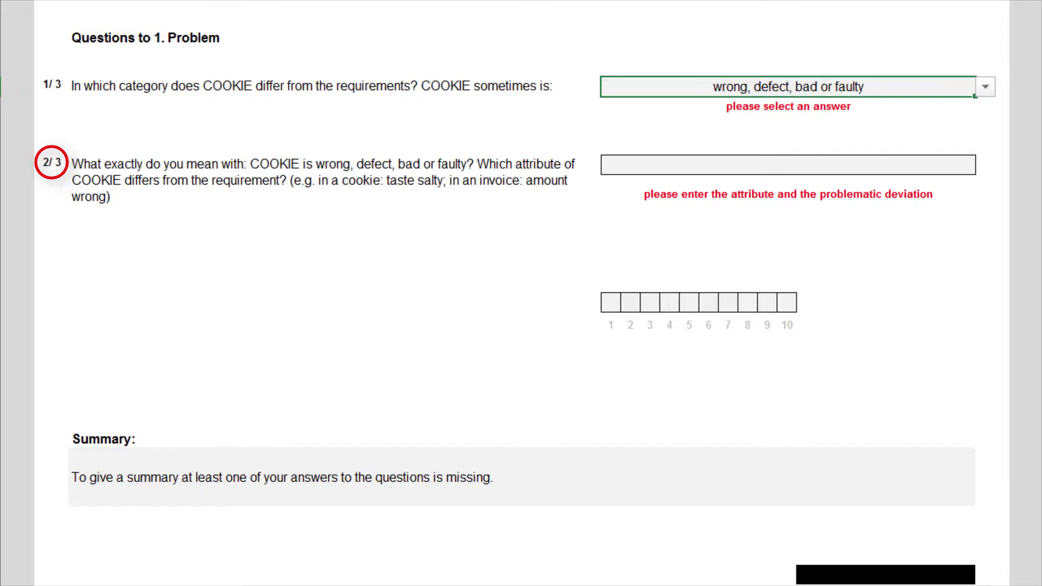
left_click(788, 165)
type("ta")
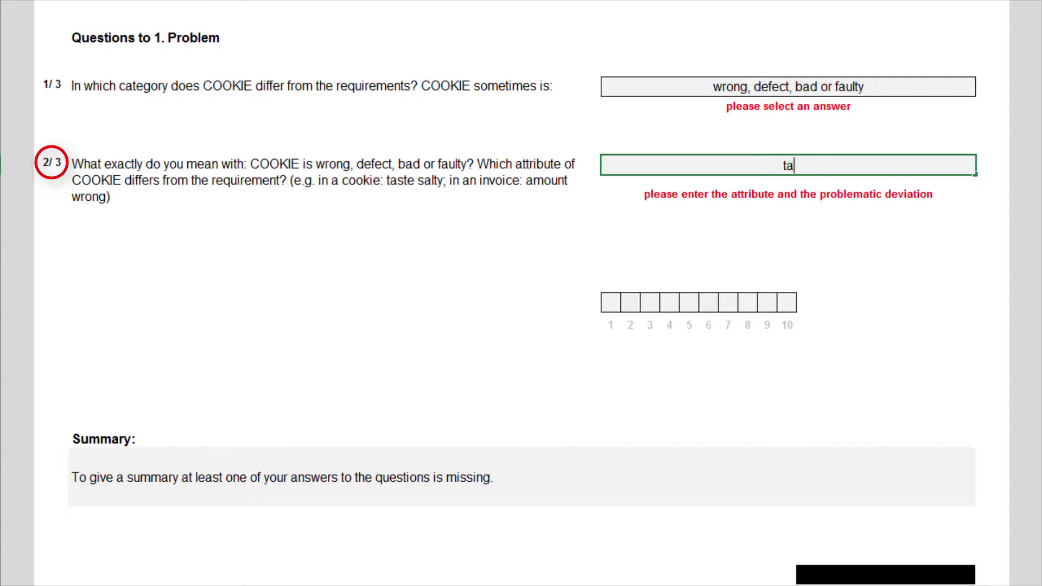
type("ste bad")
key("Return")
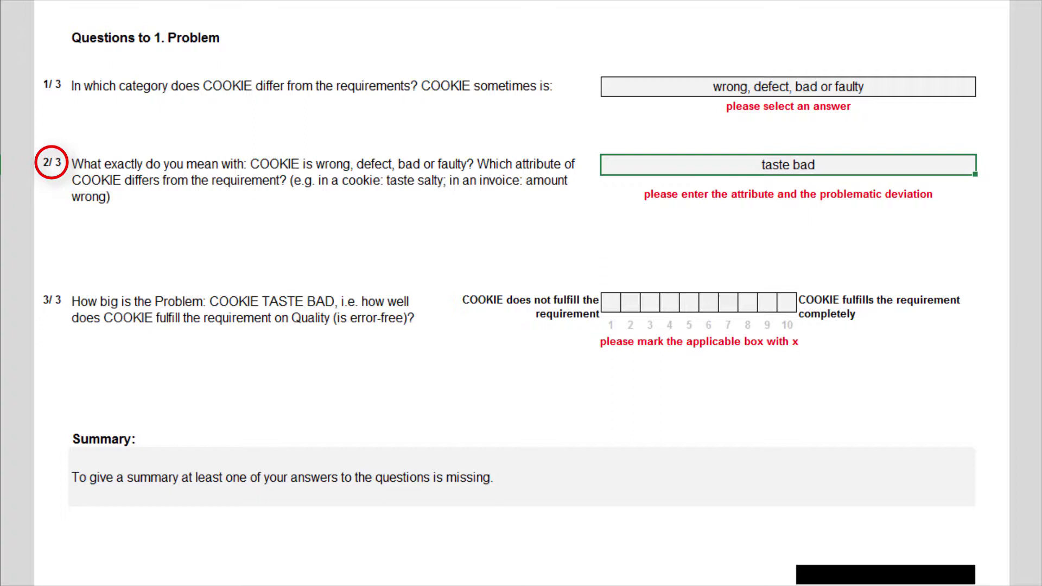
Mark box 3 with x on the scale for how well COOKIE fulfills the quality requirement in the first problem.
key("Down")
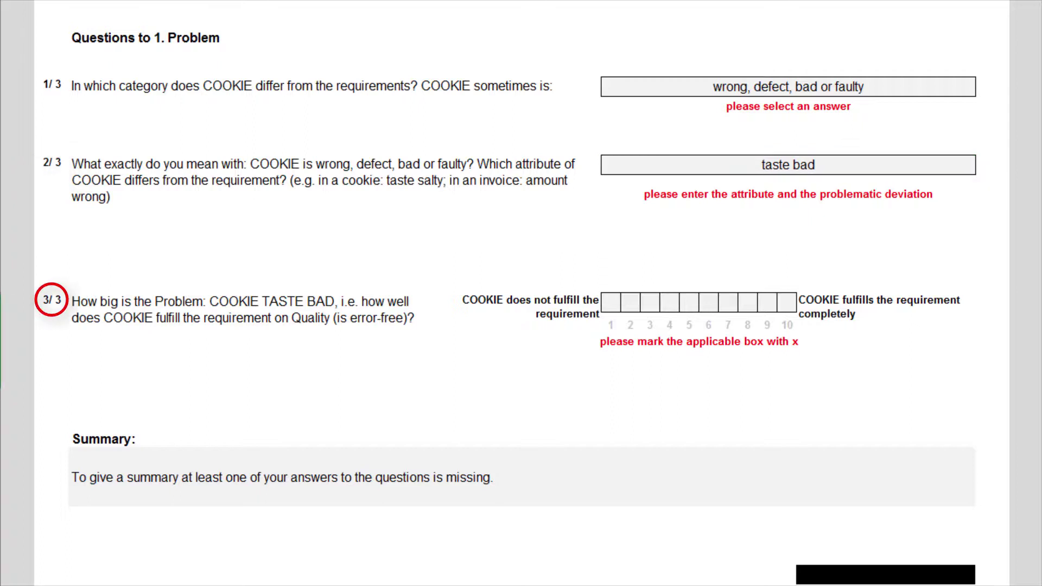
left_click(650, 302)
type("x")
key("Return")
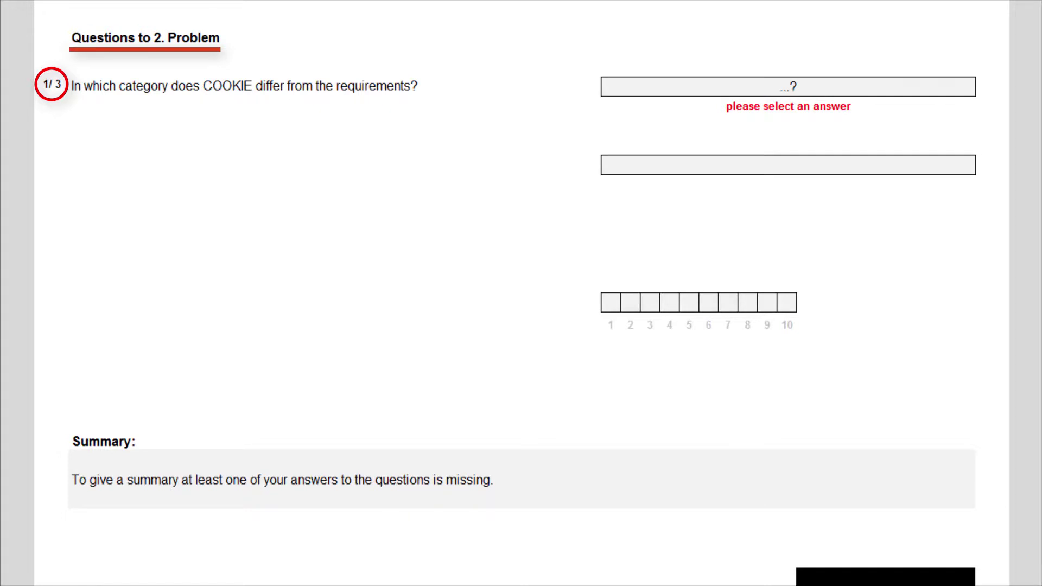
Define the second problem as "not available at the right time (too early or too late)", deviation "delivery too early", with box 7 marked x for requirement fulfillment.
left_click(984, 87)
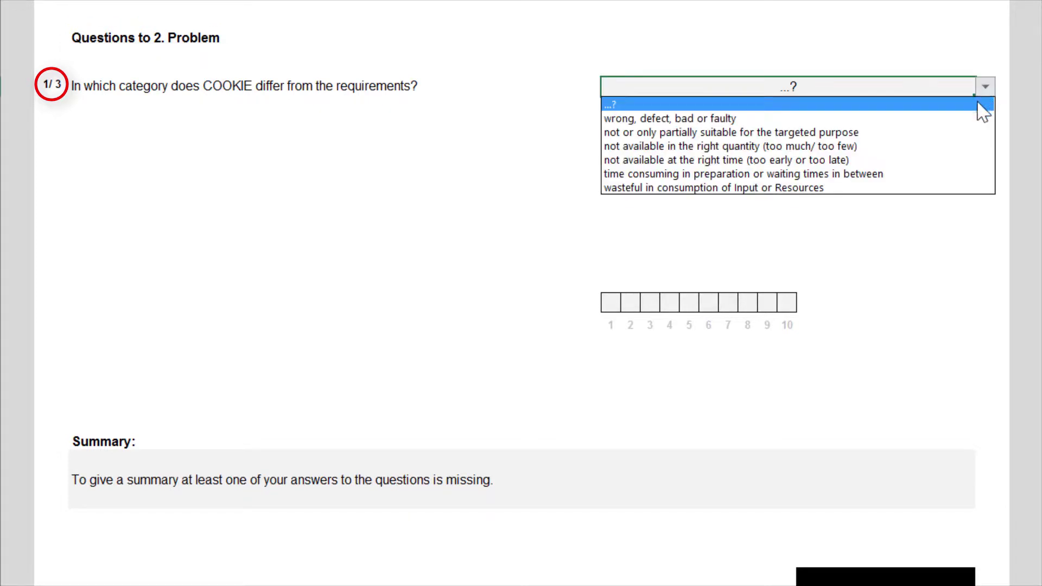
left_click(985, 169)
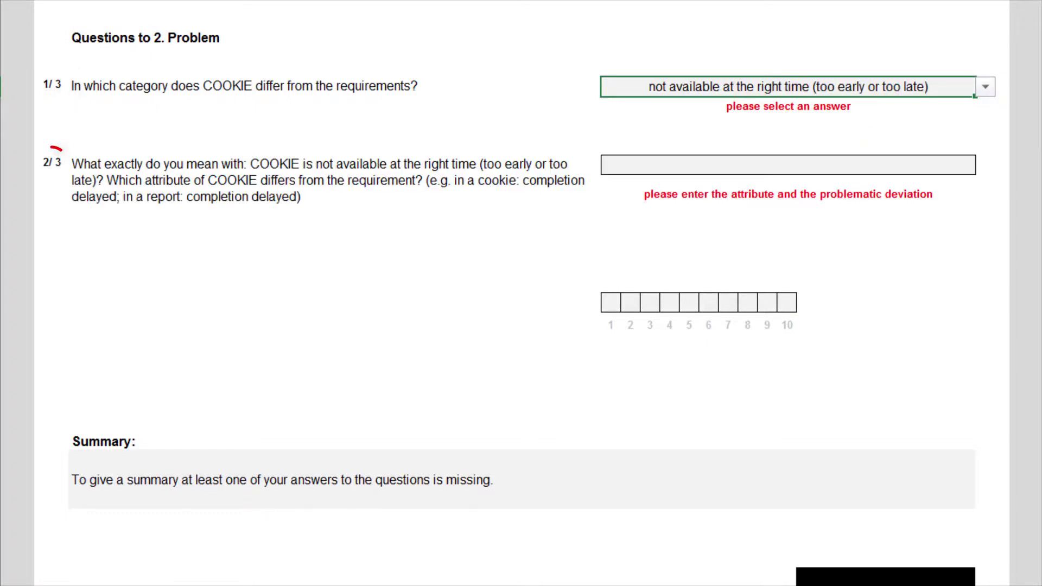
left_click(787, 165)
type("delivery too early")
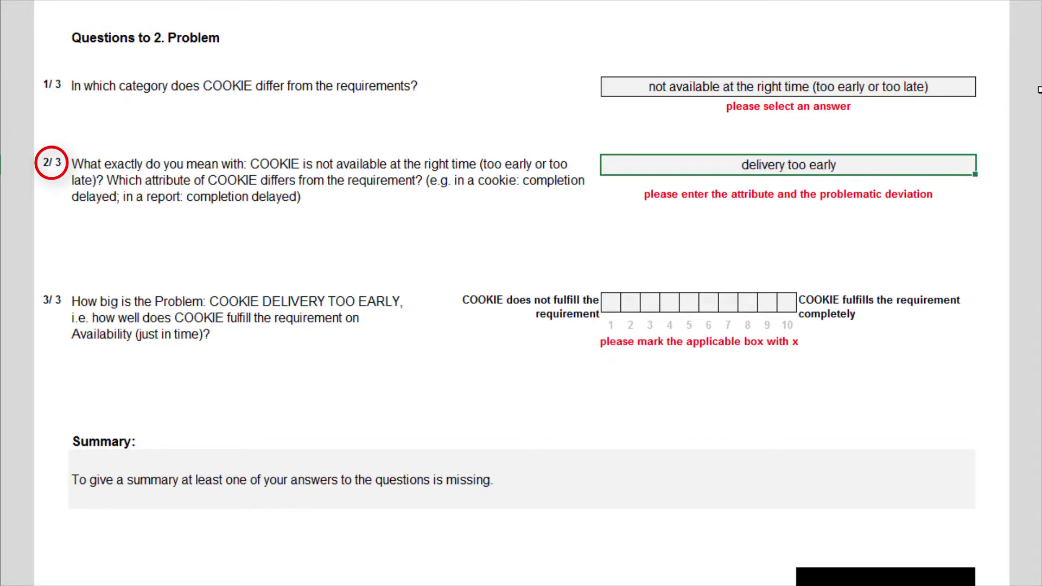
left_click(728, 302)
type("x")
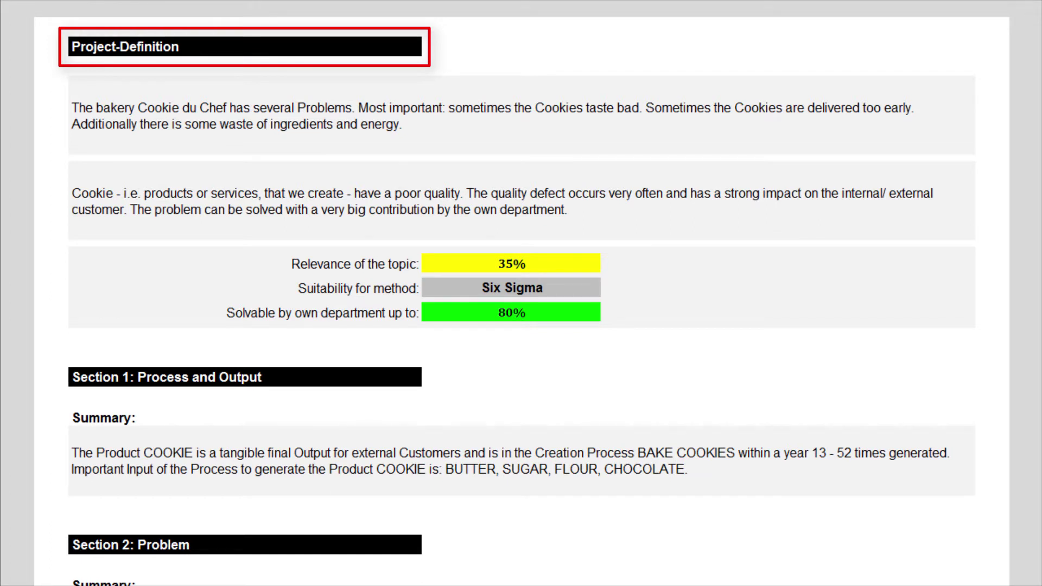
Review the Project-Definition text and ratings, the process and output summary, and the three problem summaries in Section 2.
key("Down")
key("Down")
key("Down")
key("Down")
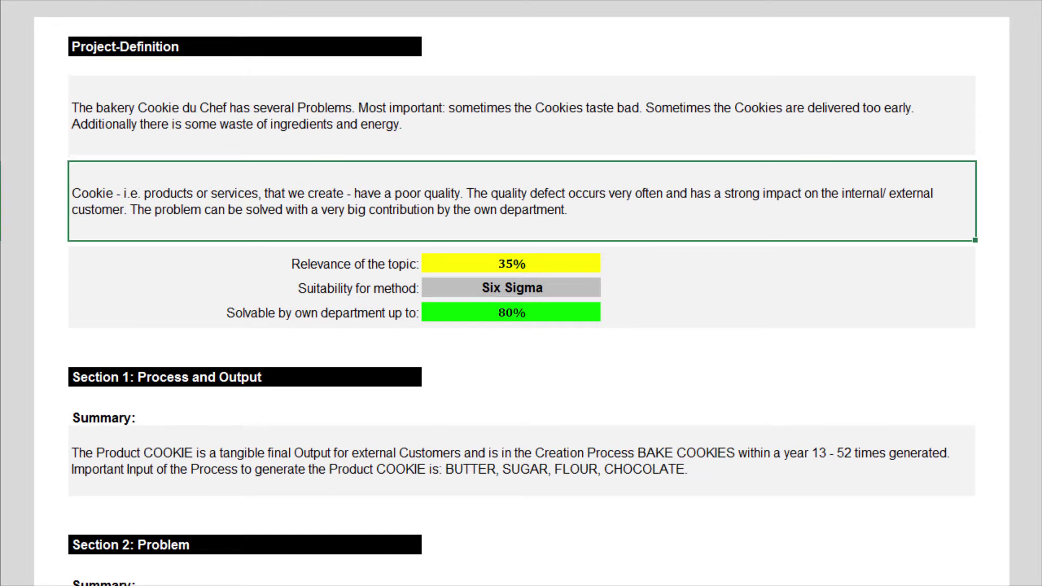
key("Down")
key("Down")
key("Down")
key("Down")
key("Down")
key("Down")
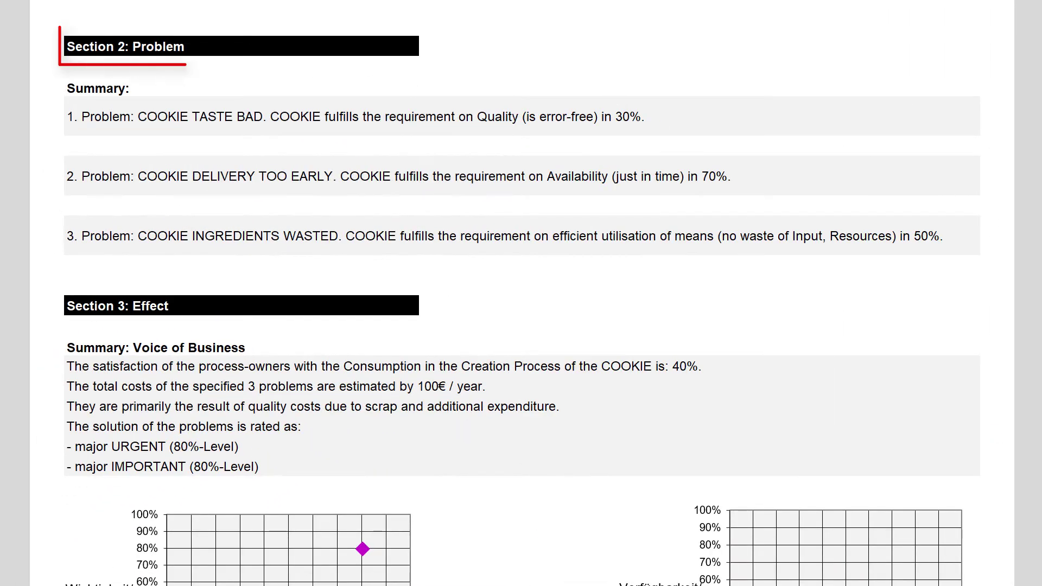
left_click(521, 116)
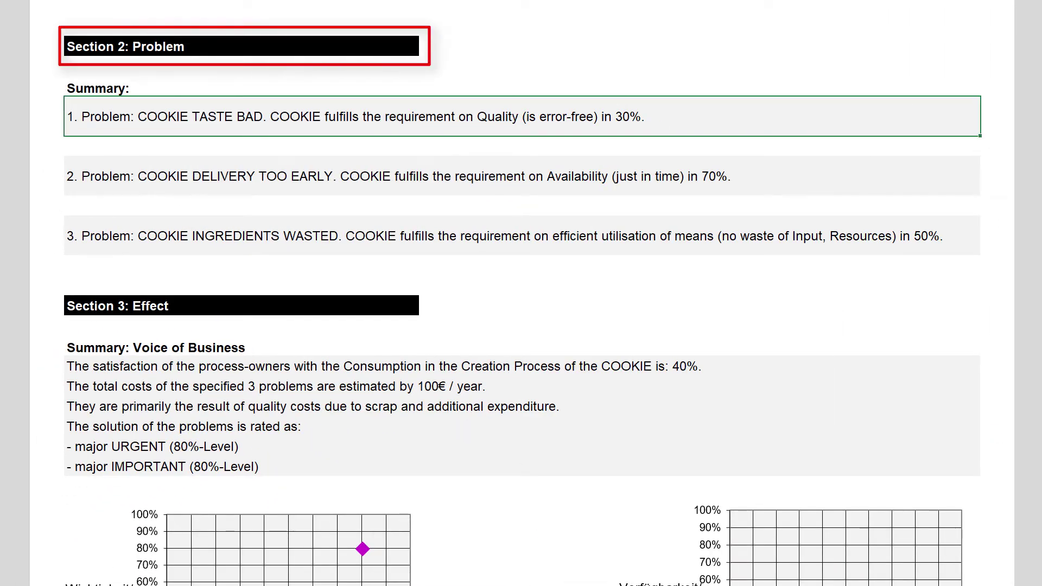
left_click(521, 175)
left_click(521, 235)
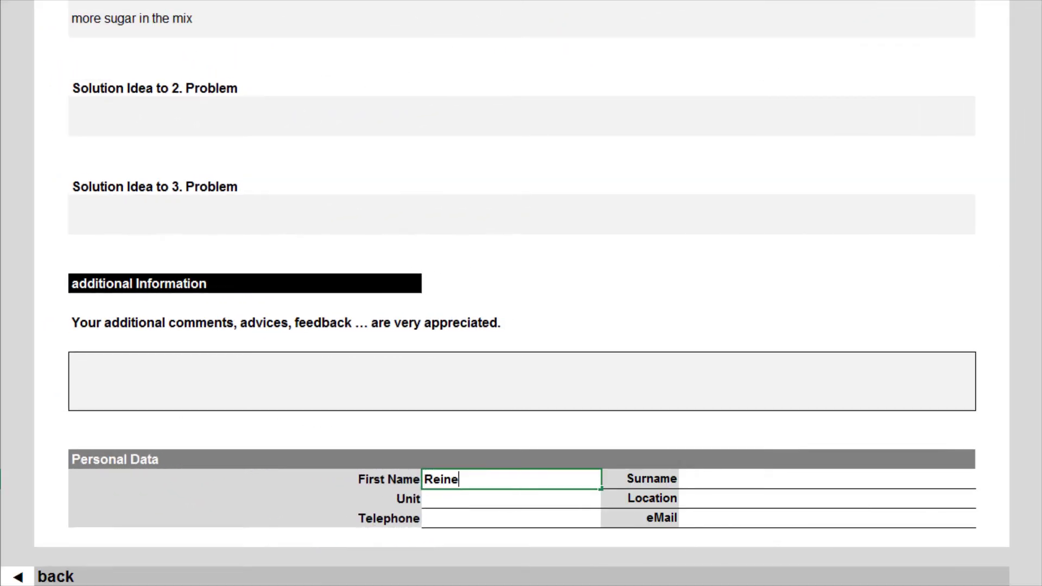
Enter the author's first name in the Personal Data block and dismiss the protected-sheet warning.
type("r")
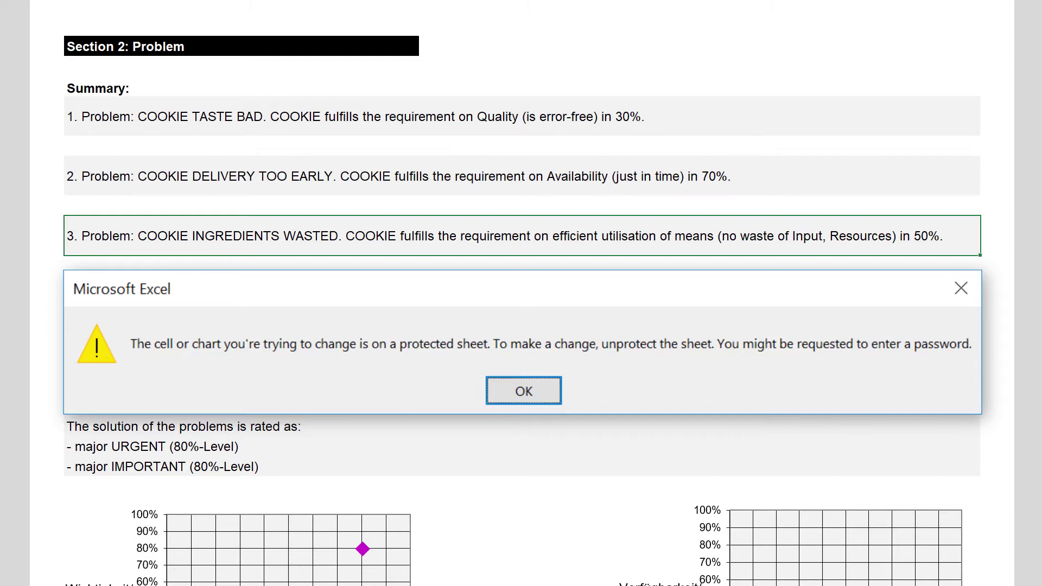
key("Return")
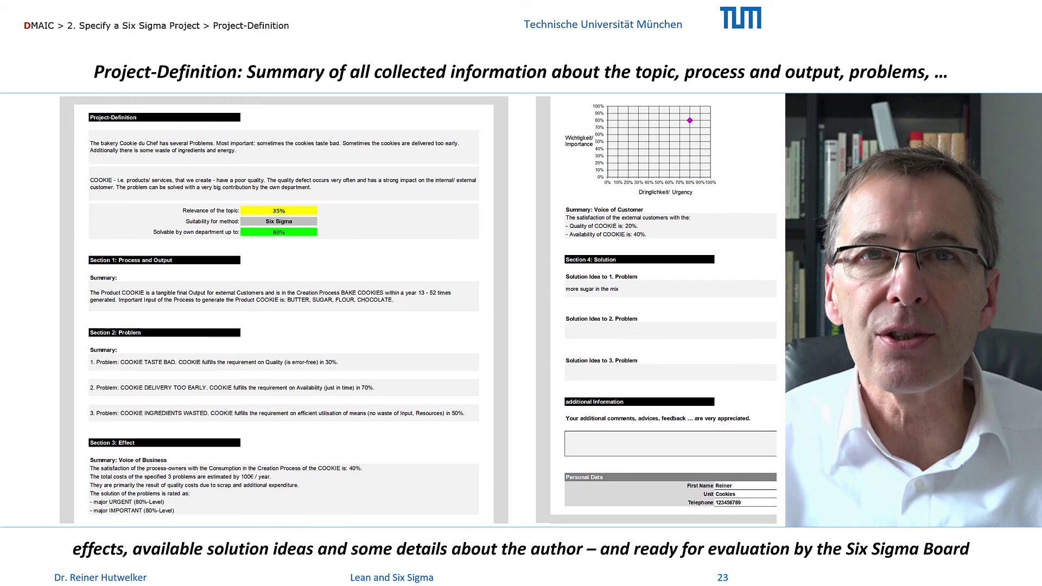
key("Right")
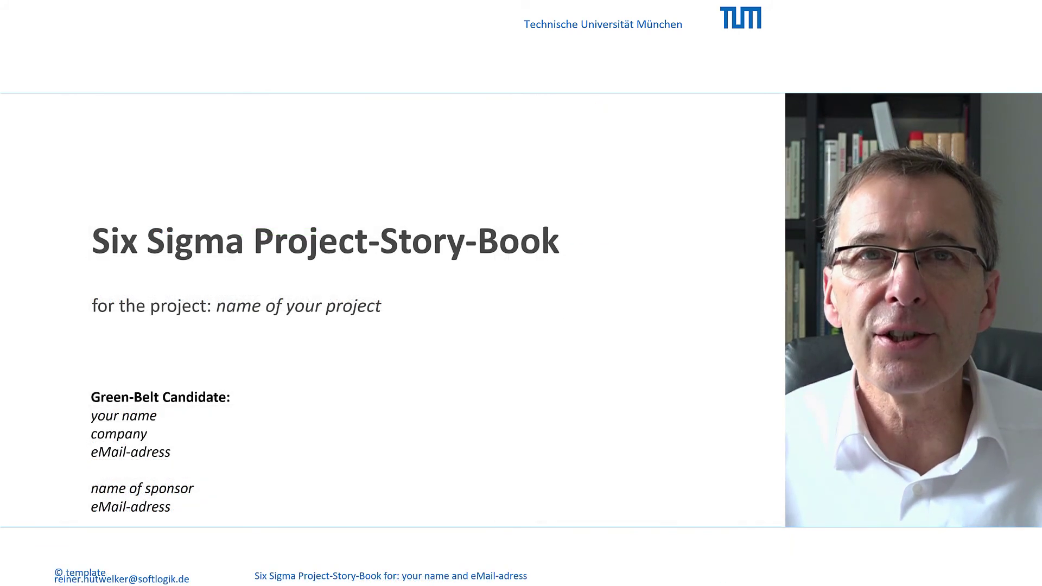